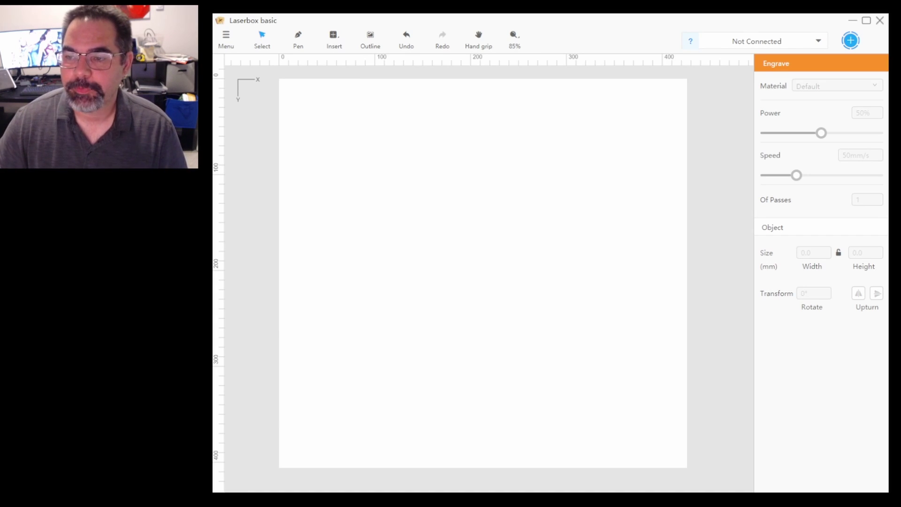
click(747, 42)
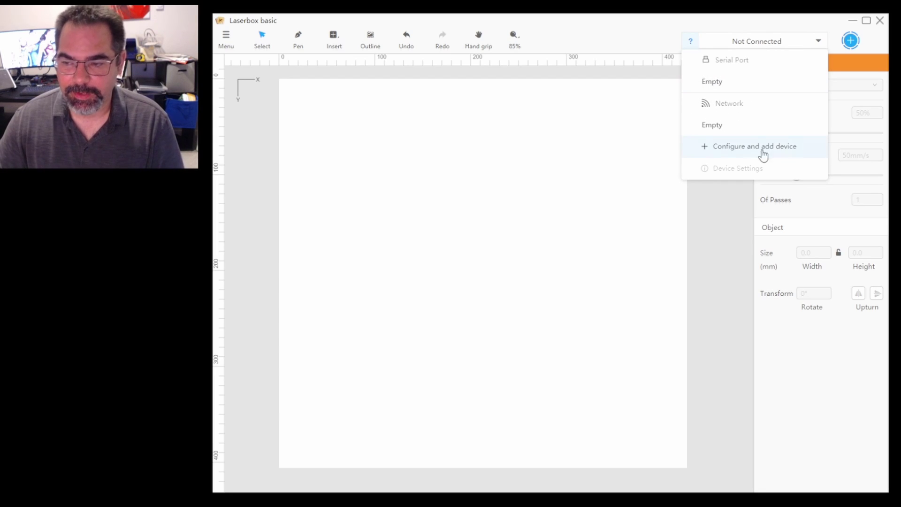
click(607, 159)
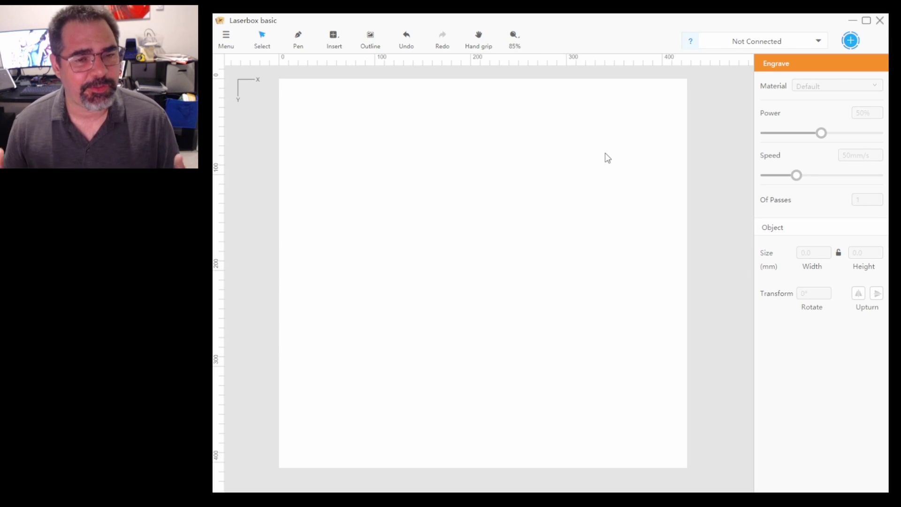
Step: Draw a closed four-sided outline about 221 by 119 mm with the Pen tool in the upper half of the canvas
click(298, 38)
click(349, 155)
click(518, 147)
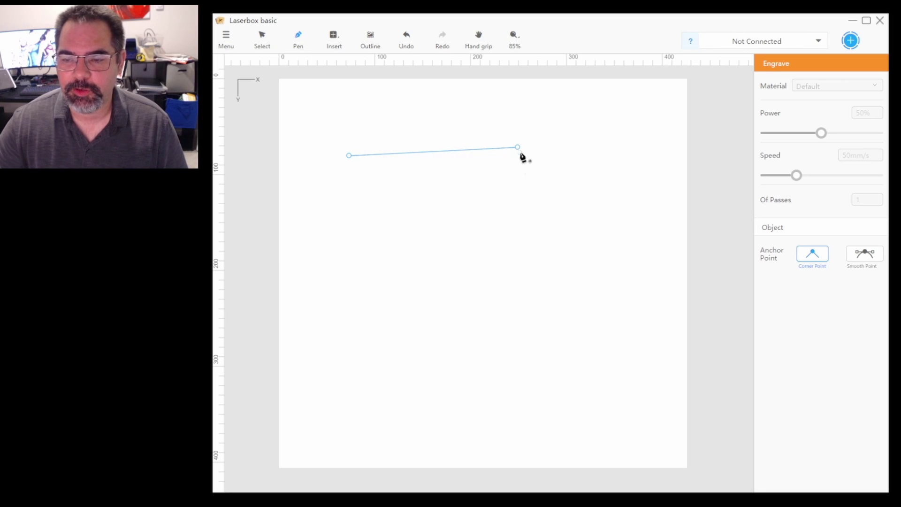
click(561, 261)
click(393, 255)
click(348, 155)
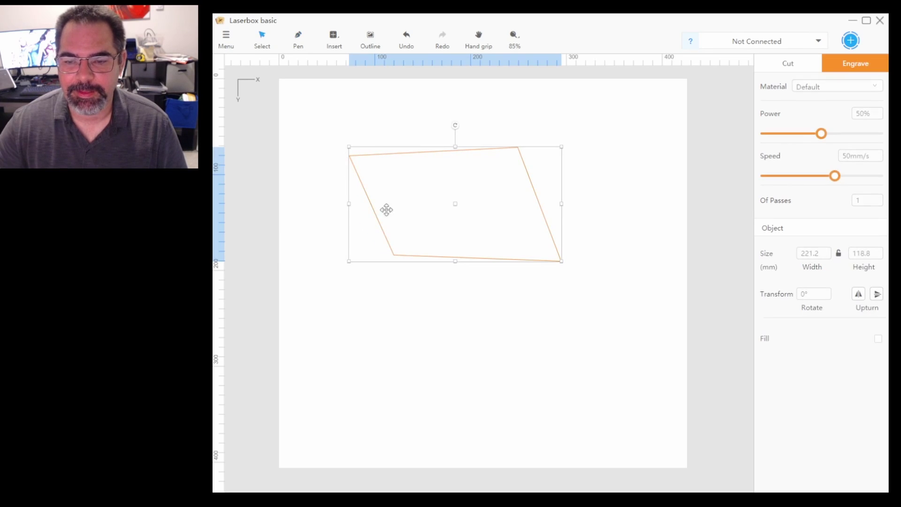
Step: Reposition the four-sided outline, enlarging it to about 330 by 213 mm, and delete it from the canvas
mouse_move(437, 199)
mouse_down()
mouse_move(406, 252)
mouse_move(443, 211)
mouse_up()
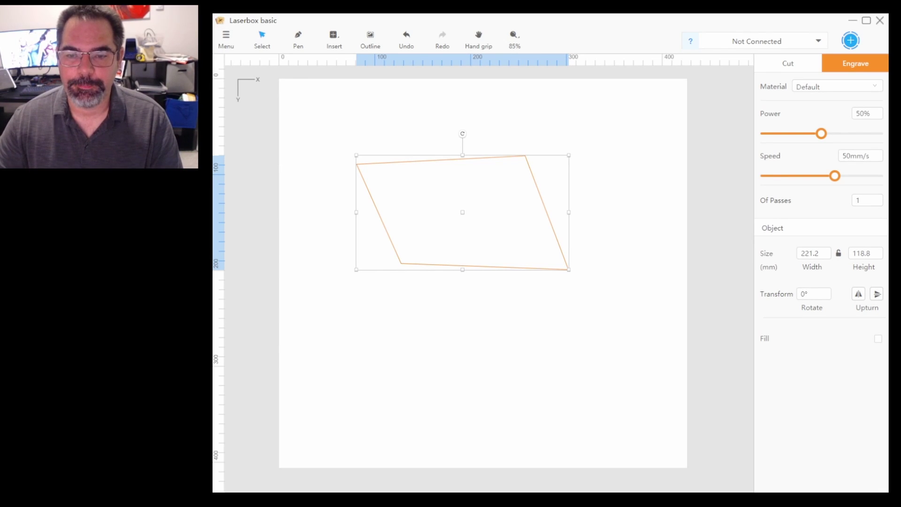
drag(397, 209, 374, 164)
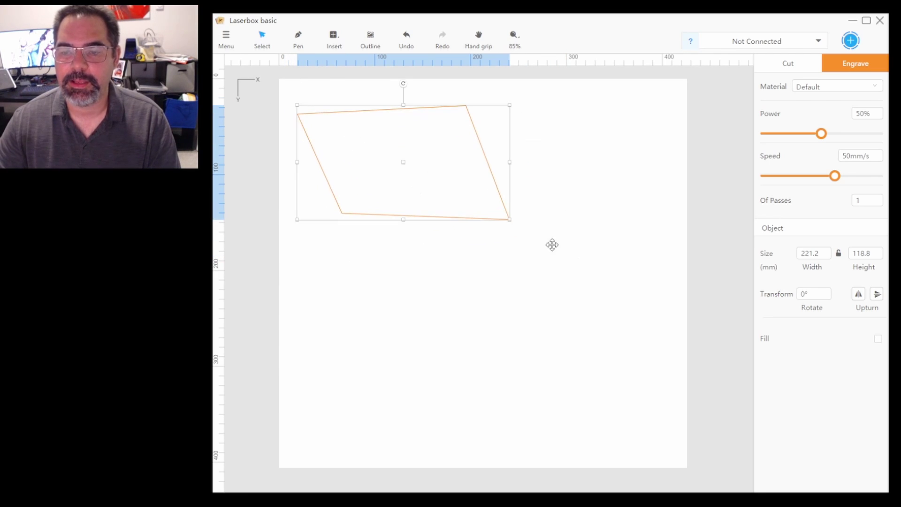
drag(509, 218, 612, 309)
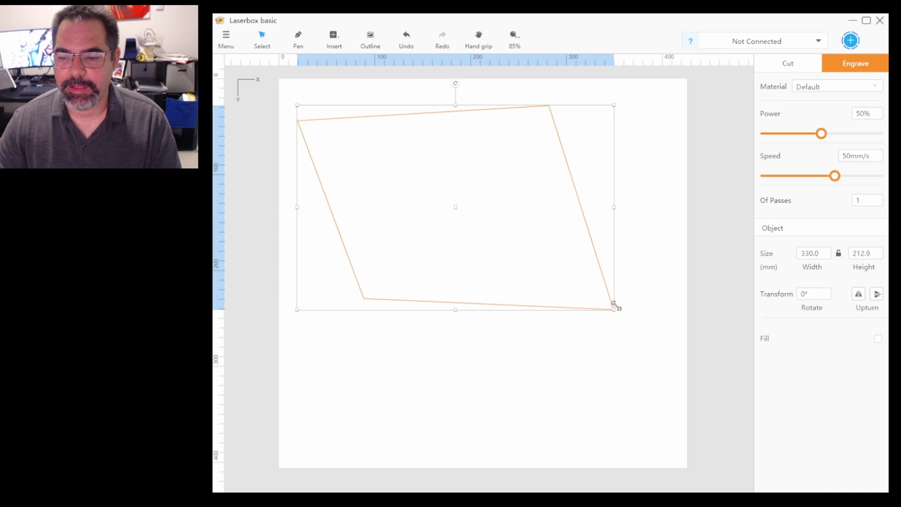
key(Delete)
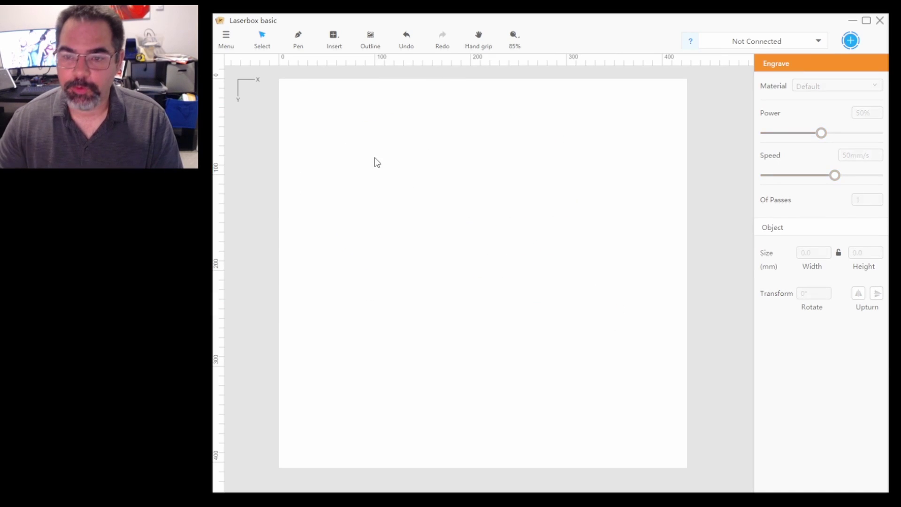
Step: Insert a text object with its placeholder wording near the middle of the canvas
scroll(374, 157, down, 2)
click(333, 40)
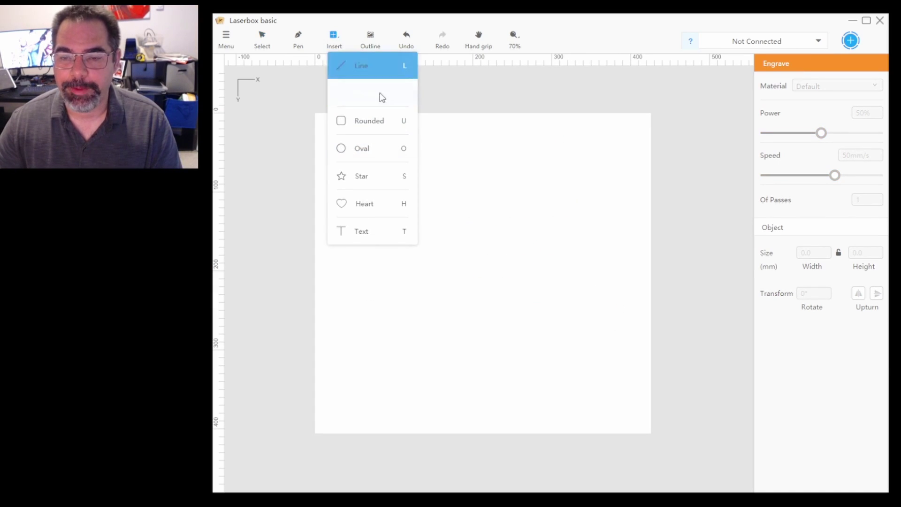
click(370, 237)
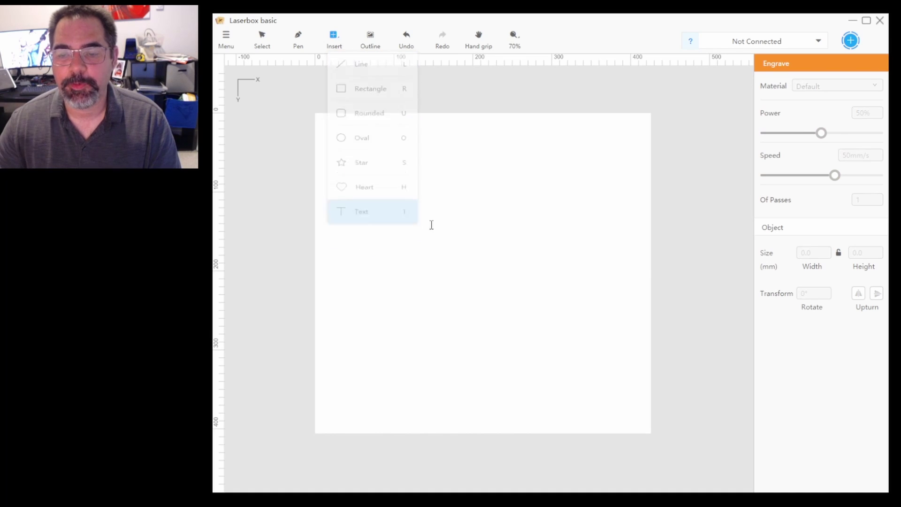
click(388, 219)
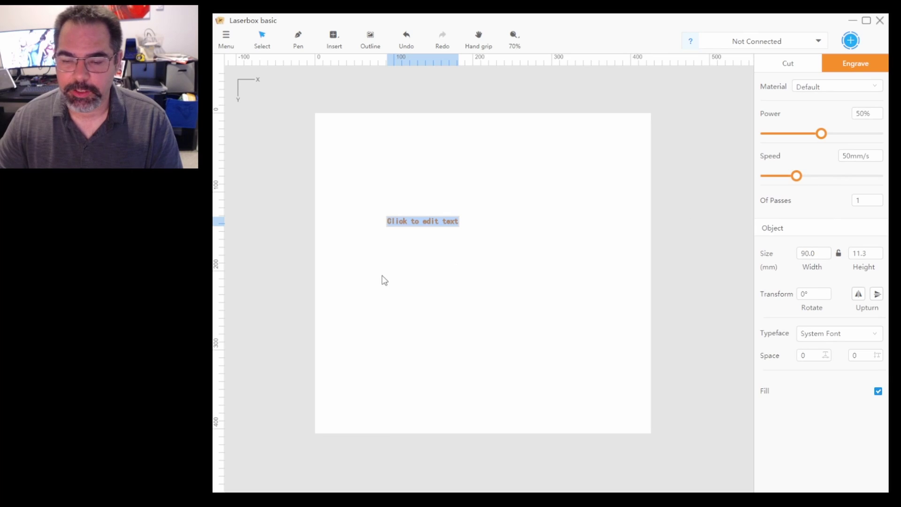
Step: Enlarge the placeholder text to about 203 by 53 mm and move it slightly further down the canvas
click(444, 229)
click(444, 229)
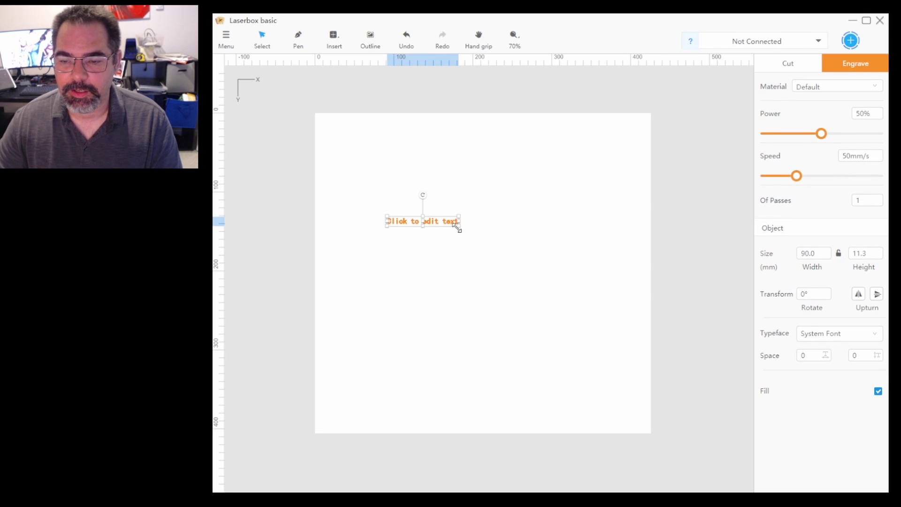
drag(457, 228, 570, 290)
click(570, 290)
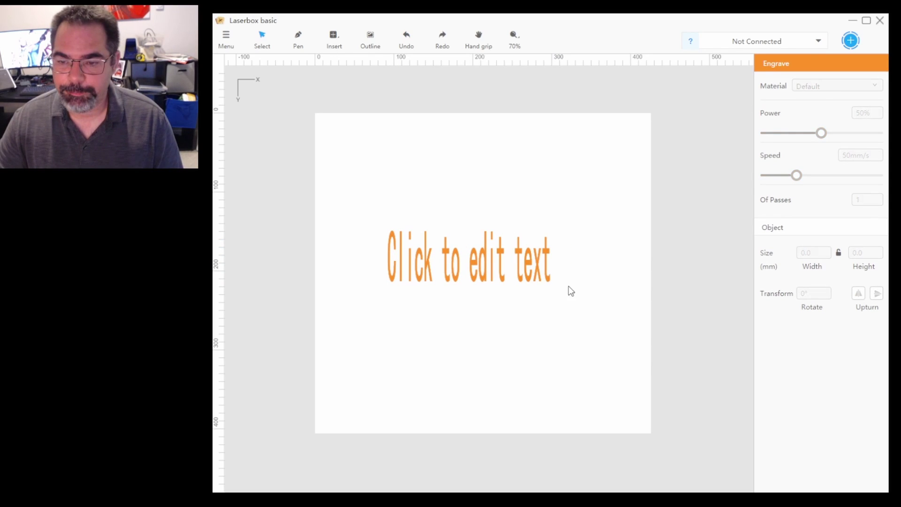
click(549, 288)
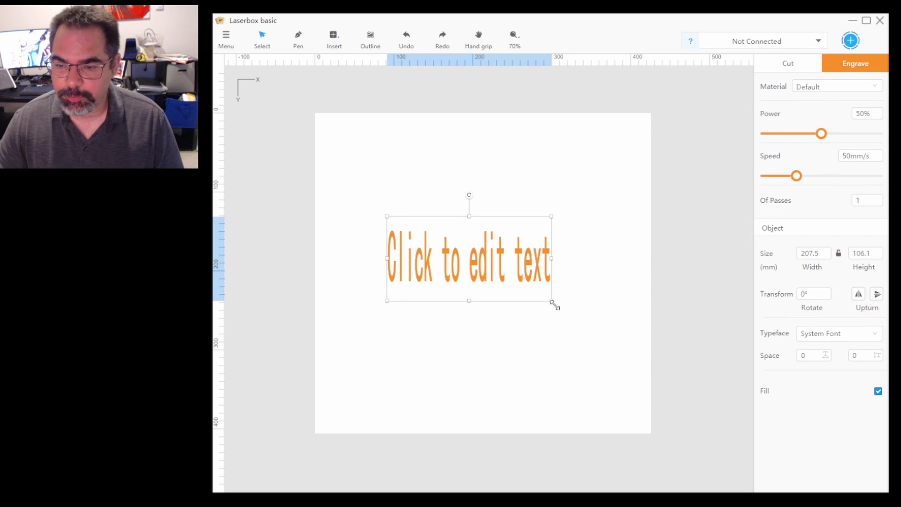
drag(554, 305, 548, 259)
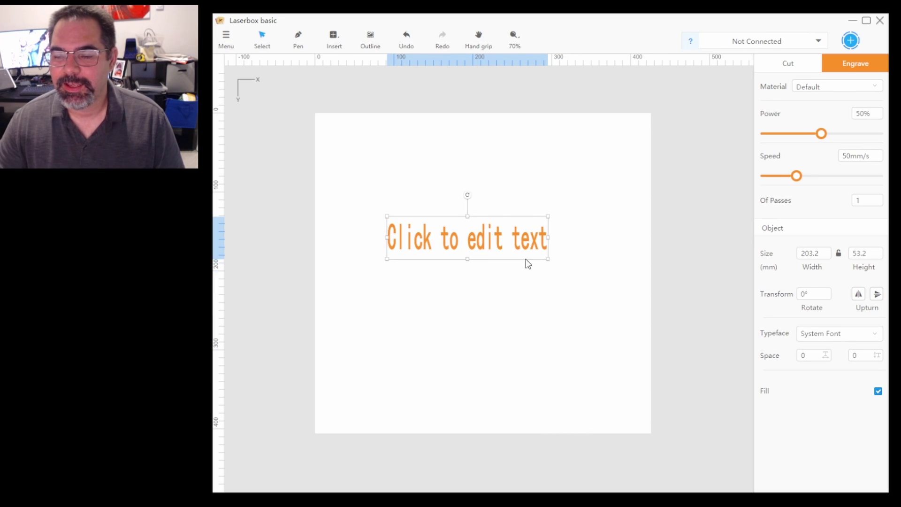
drag(500, 241, 500, 274)
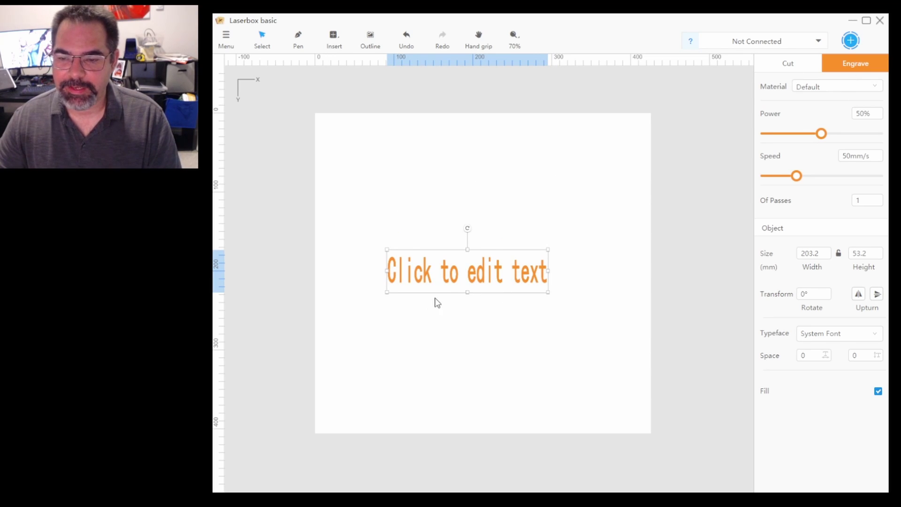
Step: Compare cutting with engraving for the text, keeping engraving with Basswood as the material
click(448, 280)
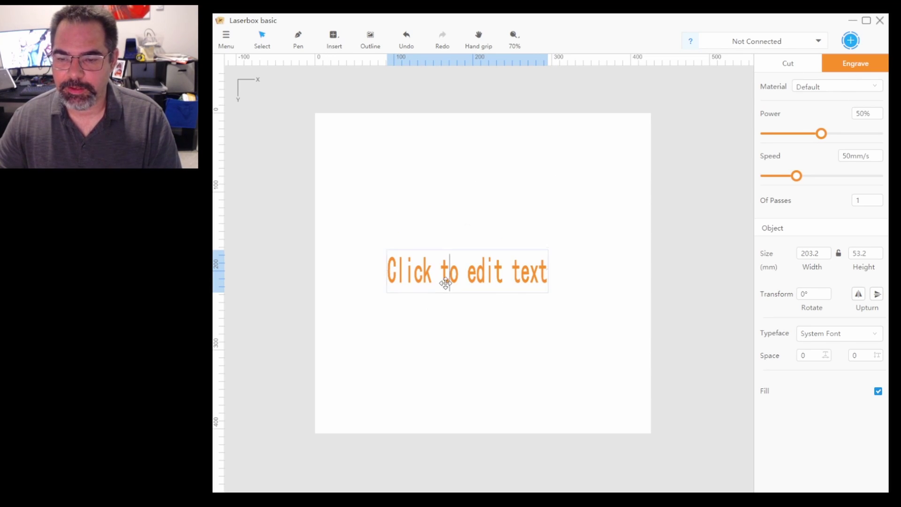
click(788, 68)
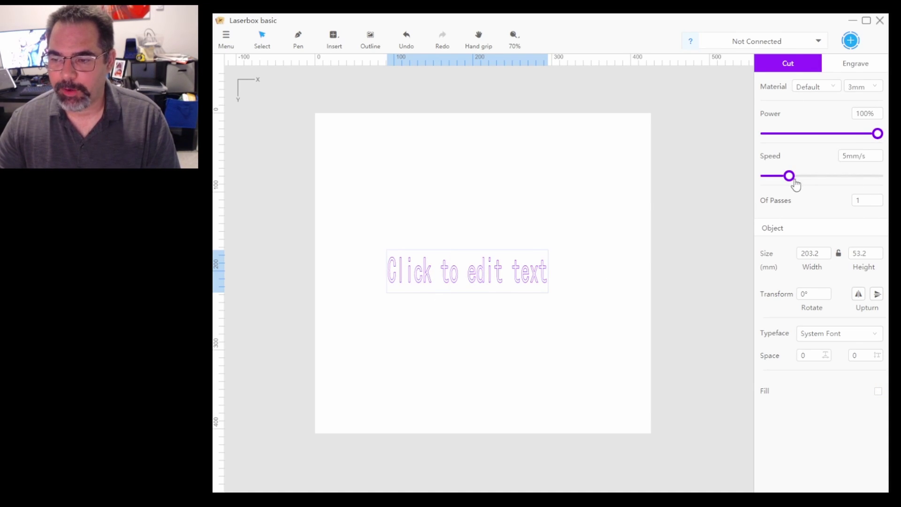
click(865, 67)
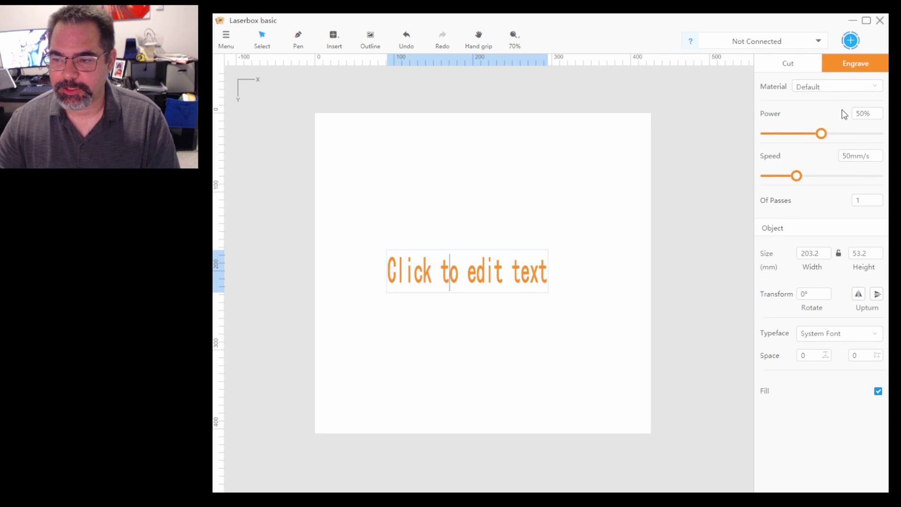
click(843, 89)
click(843, 124)
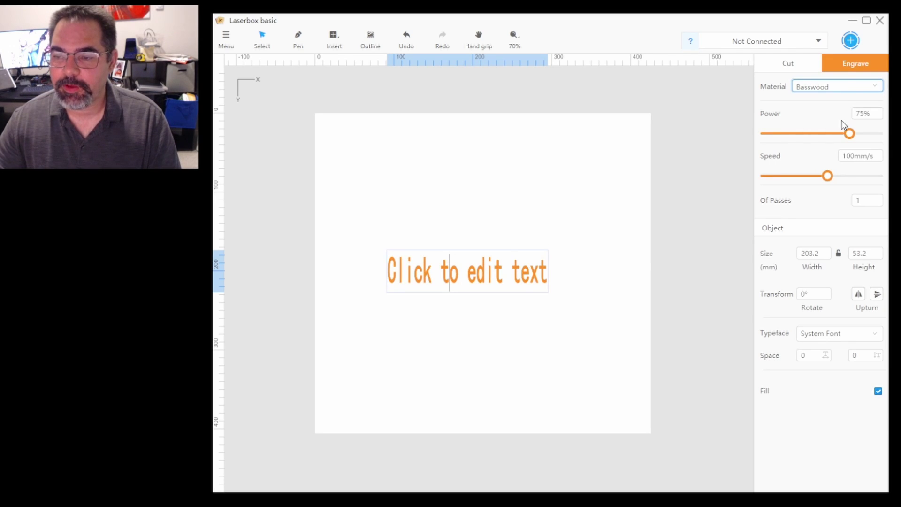
Step: Switch the text to cutting and try Leather with its 0.7 mm thickness before choosing Basswood as the material
click(816, 68)
click(831, 88)
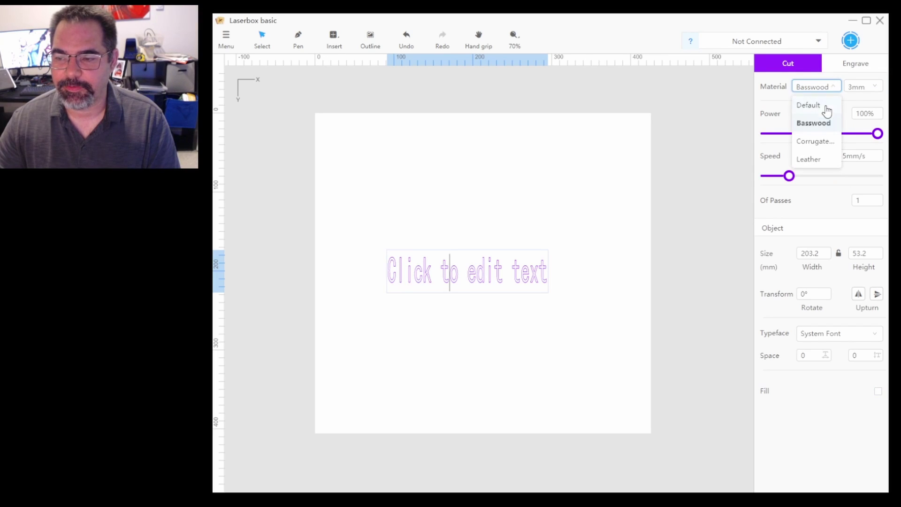
click(821, 158)
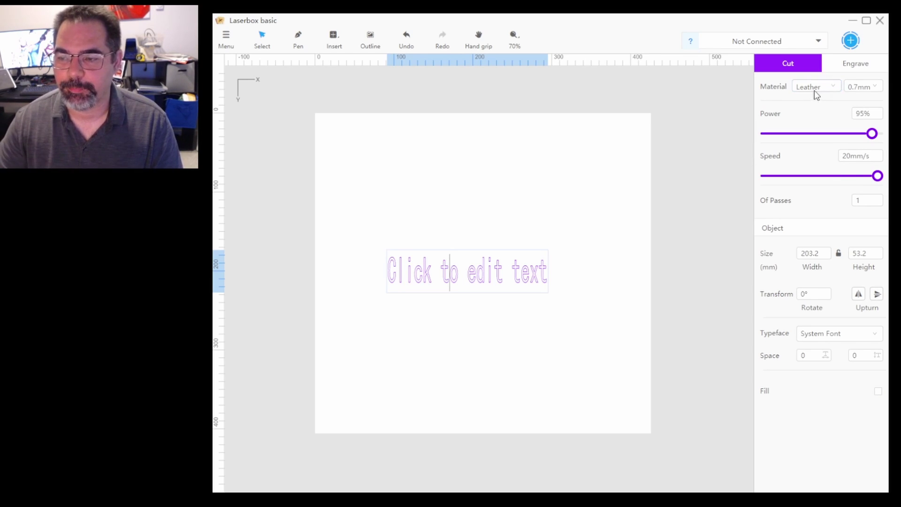
click(848, 87)
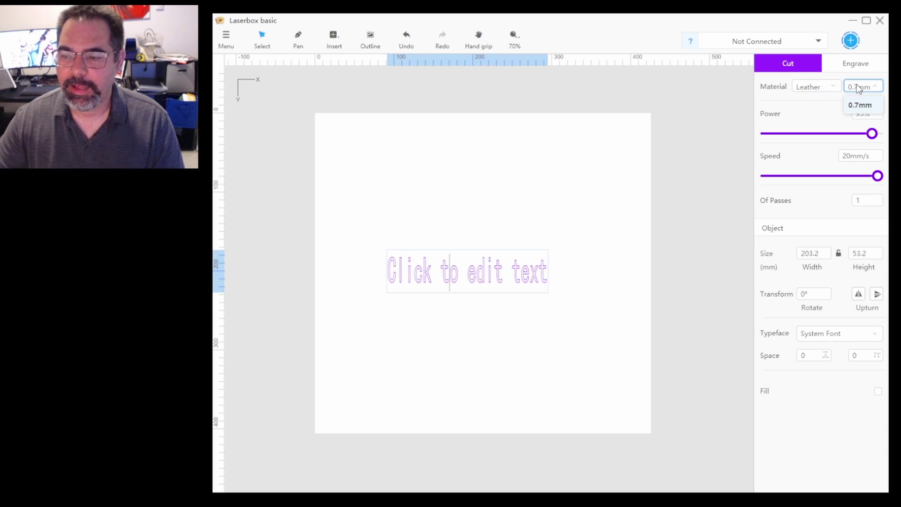
click(817, 88)
click(814, 123)
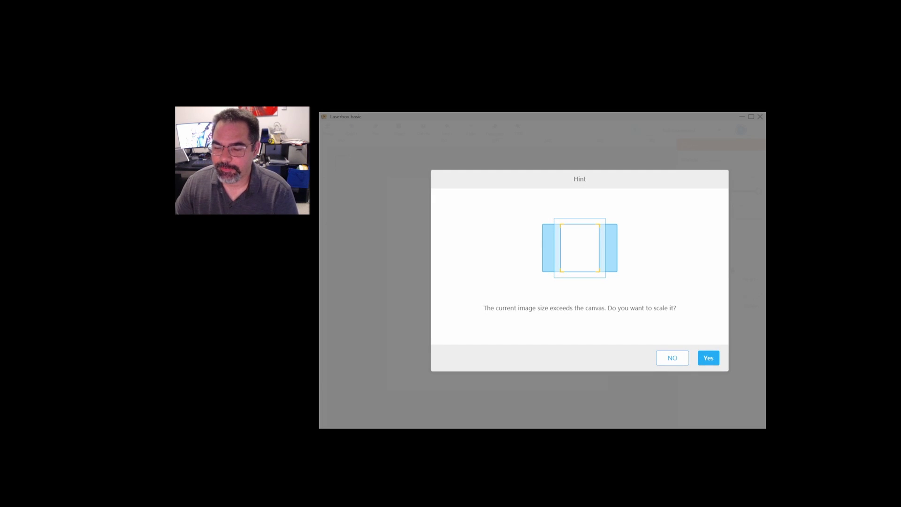
Step: Accept scaling the oversized Deadpool image to the canvas and shrink it to about 300 by 299 mm
click(708, 358)
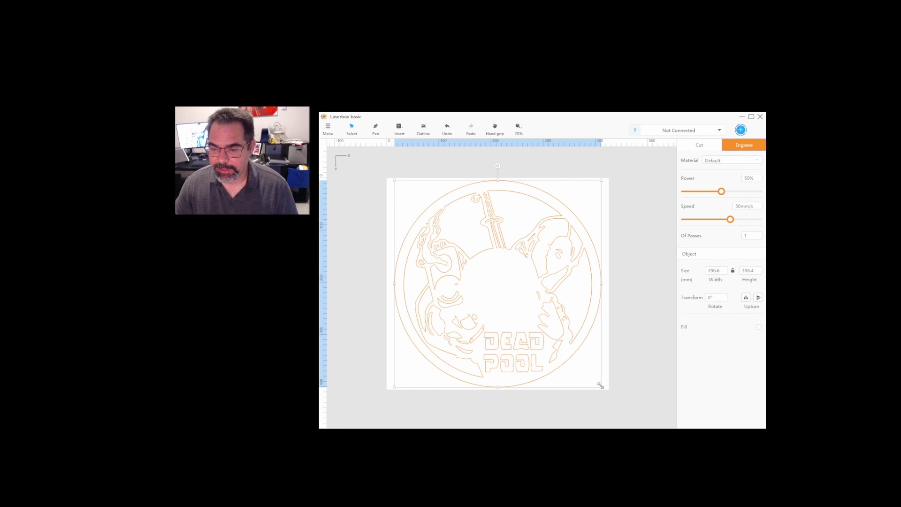
drag(600, 385, 546, 342)
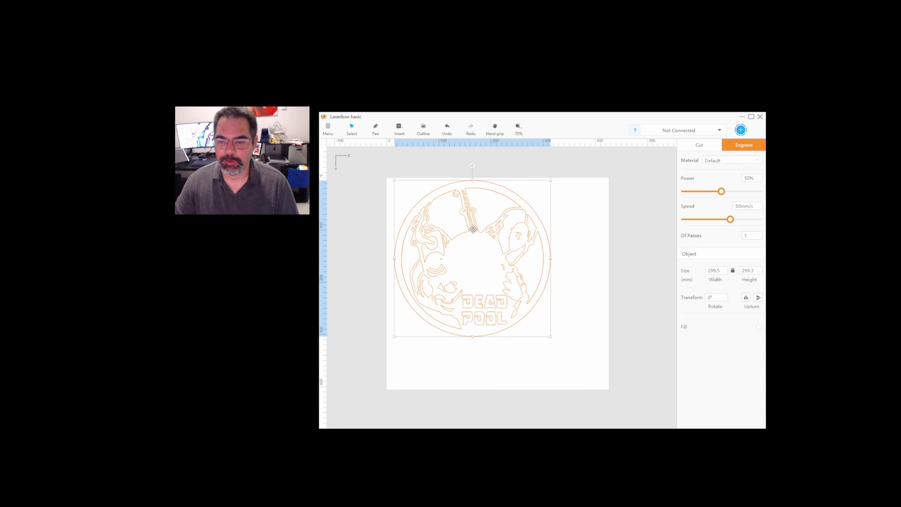
Step: Set the whole Deadpool design to cut with 4 passes
click(696, 146)
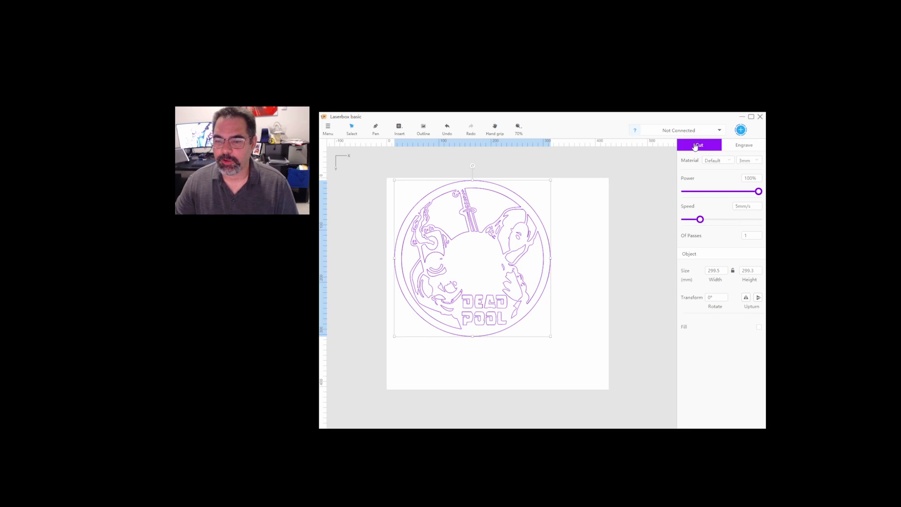
click(658, 211)
click(508, 261)
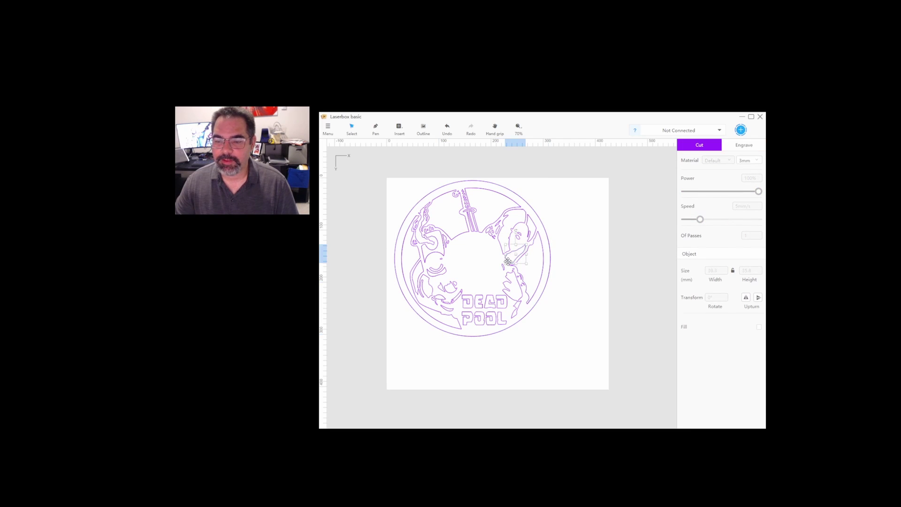
click(568, 338)
drag(576, 352, 374, 177)
double_click(748, 236)
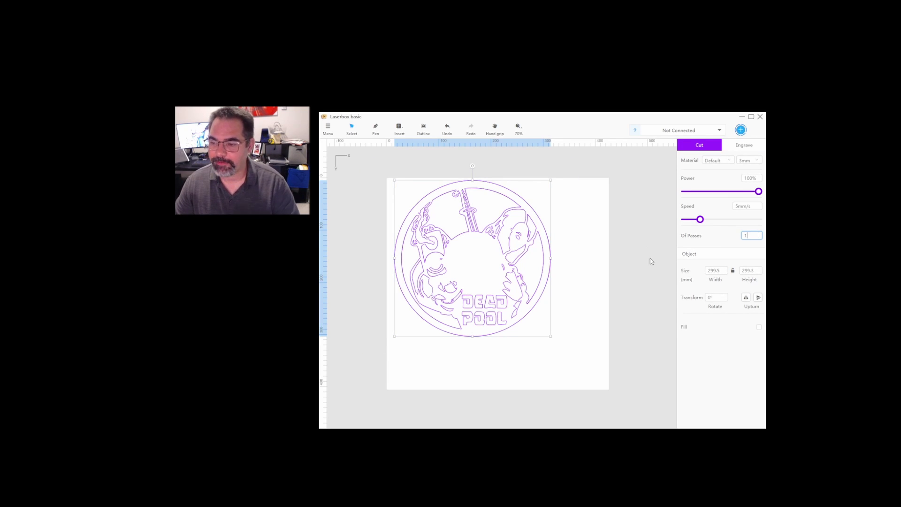
click(725, 239)
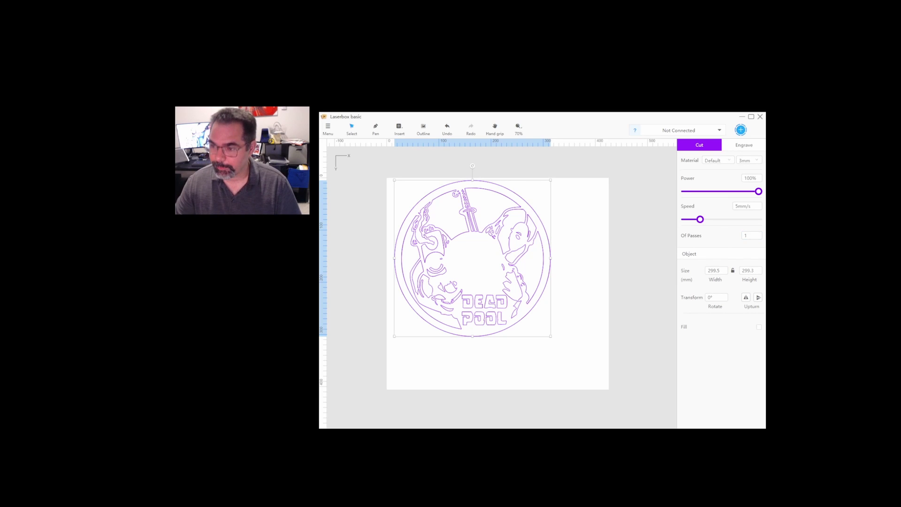
double_click(746, 236)
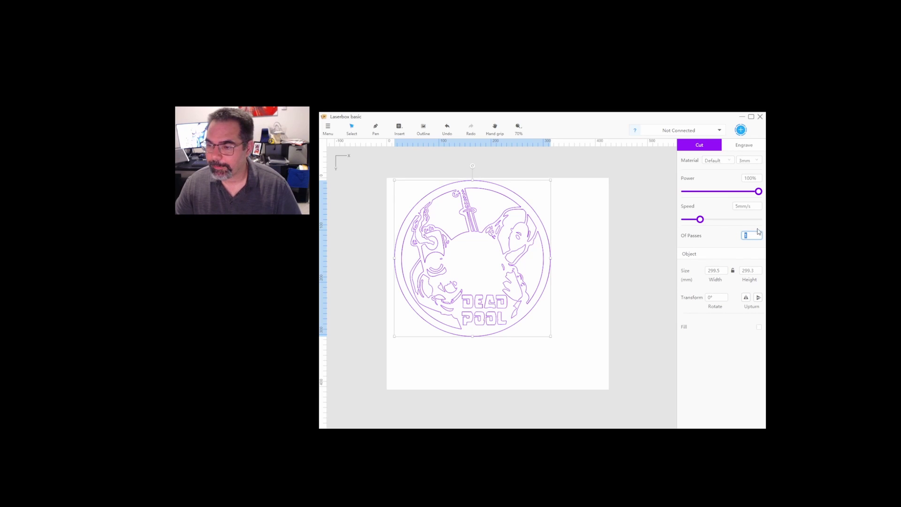
text(4)
click(725, 248)
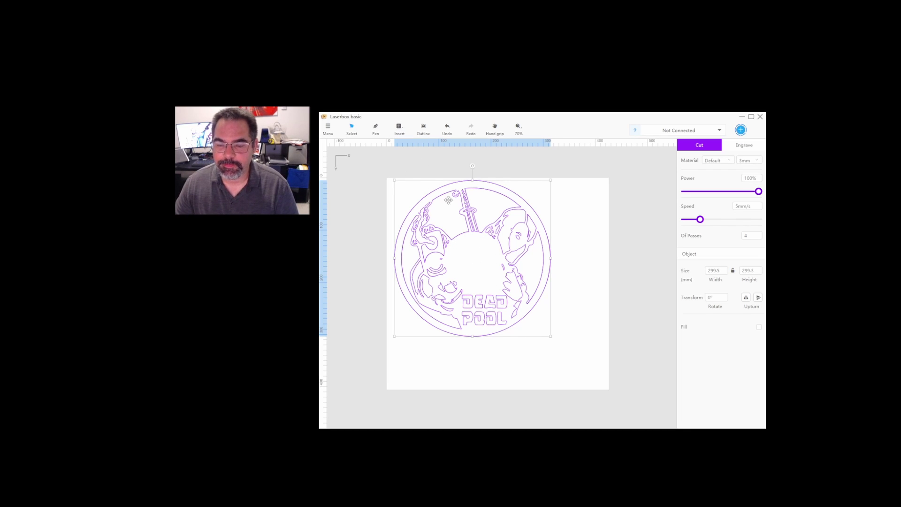
Step: Start the Oval shape tool for drawing on the Deadpool design
click(399, 129)
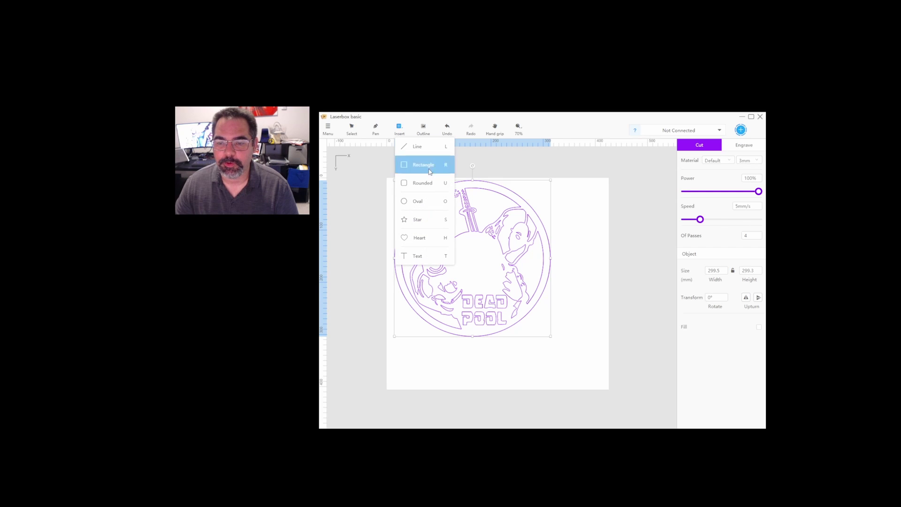
click(428, 207)
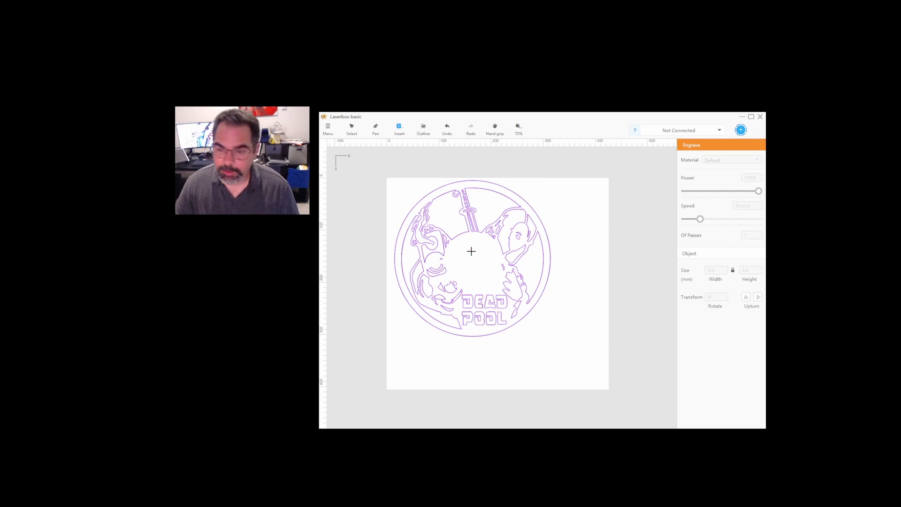